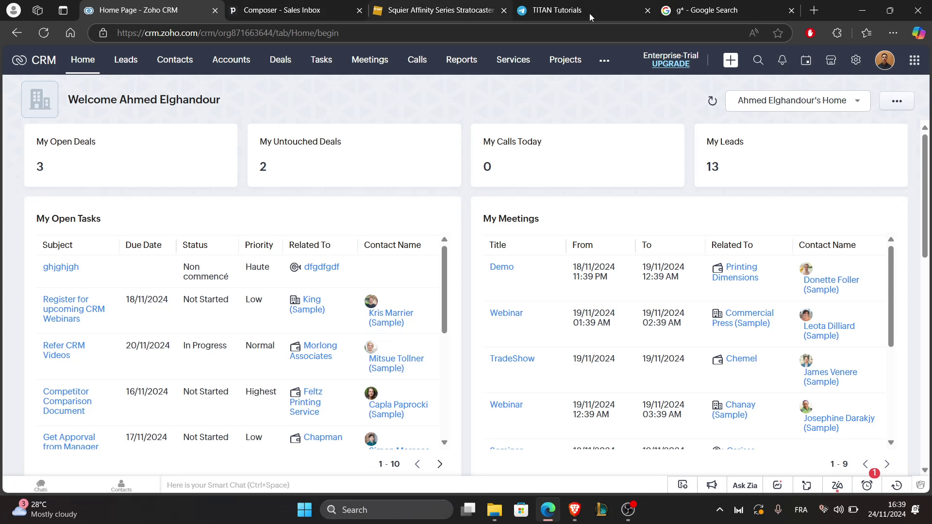
# Switch to the Pipedrive email composer tab in Edge.
pyautogui.click(893, 33)
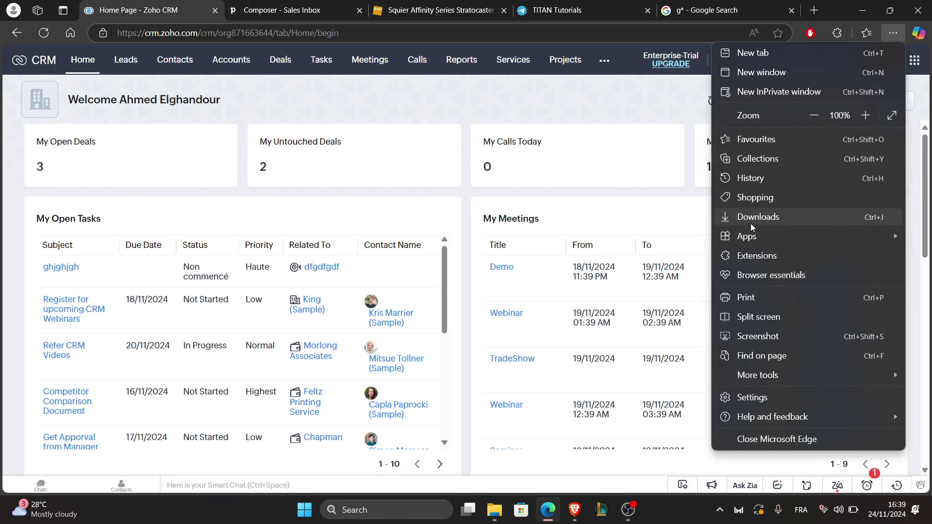
pyautogui.press('Escape')
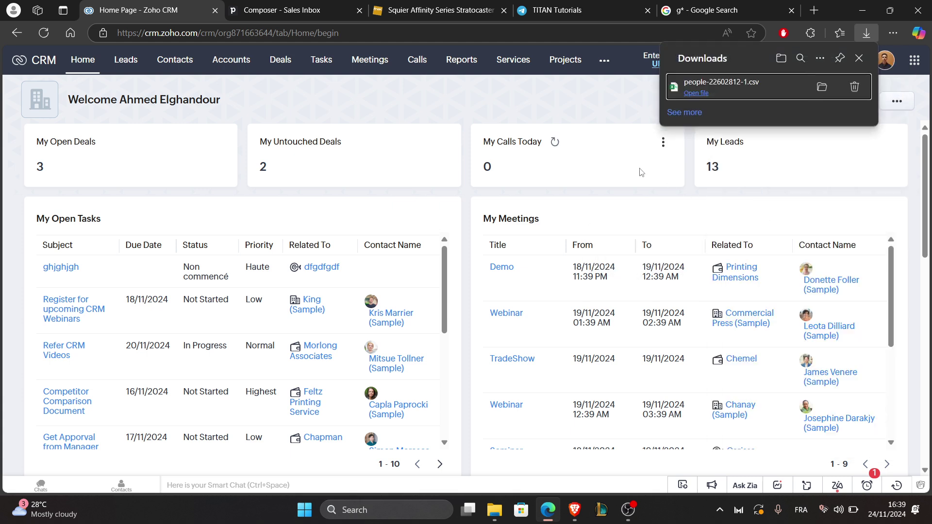
pyautogui.click(323, 9)
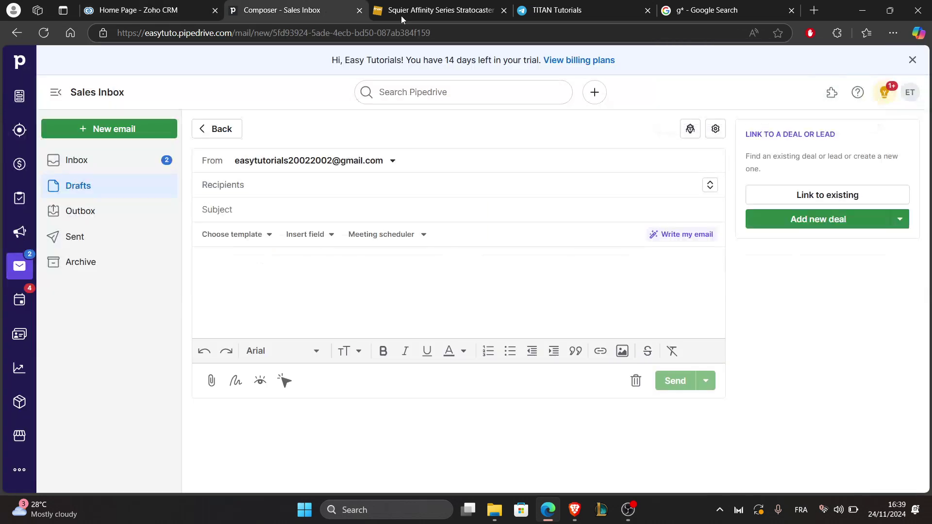
pyautogui.click(891, 32)
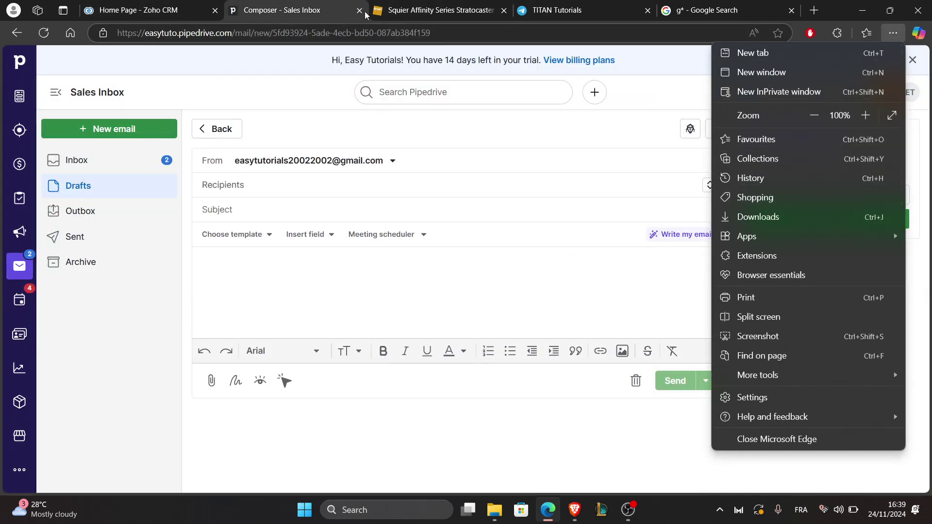
pyautogui.click(382, 15)
# Close the Squier, TITAN Tutorials and Google Search tabs, then show Downloads listing people-22602812-1.csv.
pyautogui.click(437, 10)
pyautogui.click(503, 10)
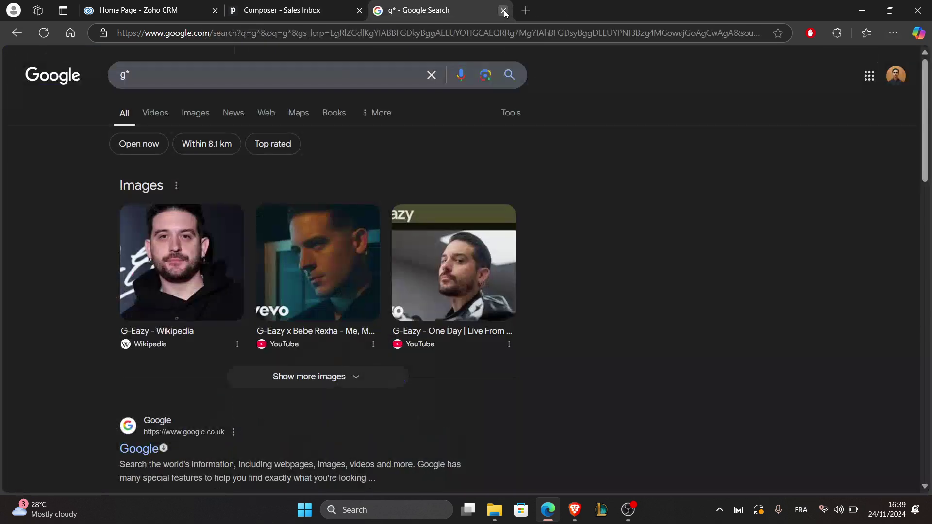
pyautogui.click(503, 10)
pyautogui.click(893, 32)
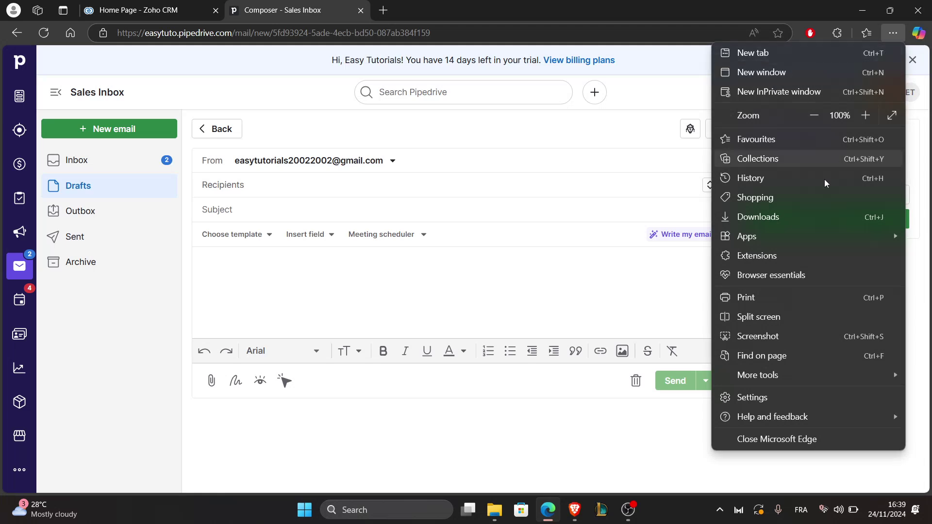
pyautogui.click(773, 217)
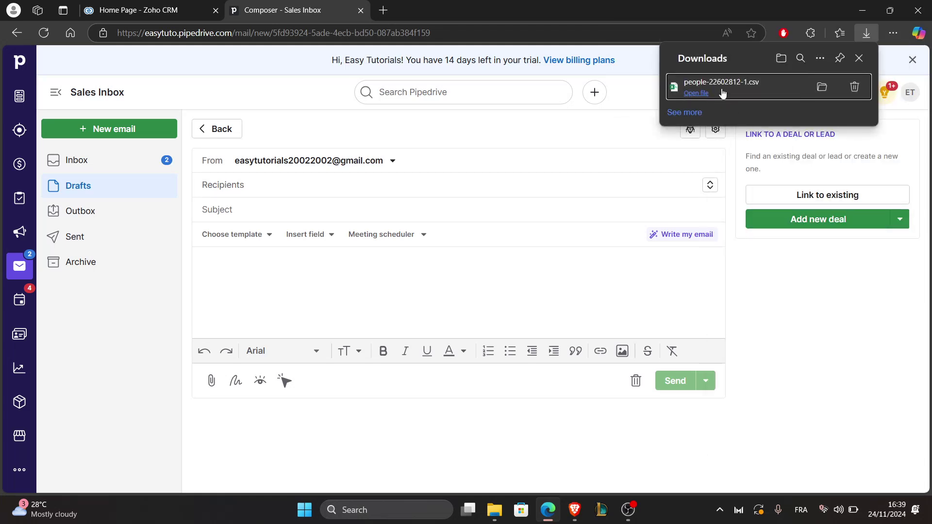
# Open people-22602812-1.csv in Excel, review the eight contacts, then minimize Excel.
pyautogui.click(722, 93)
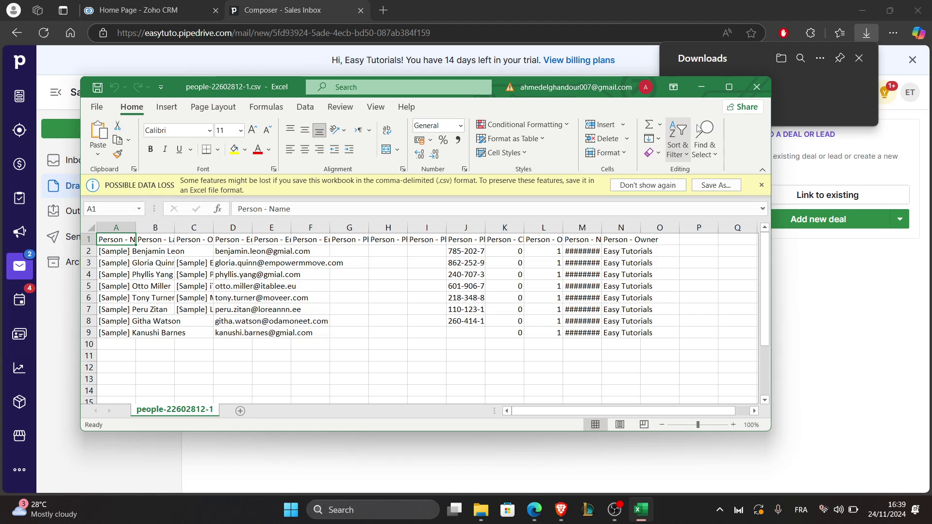
pyautogui.moveTo(346, 321); pyautogui.dragTo(316, 298)
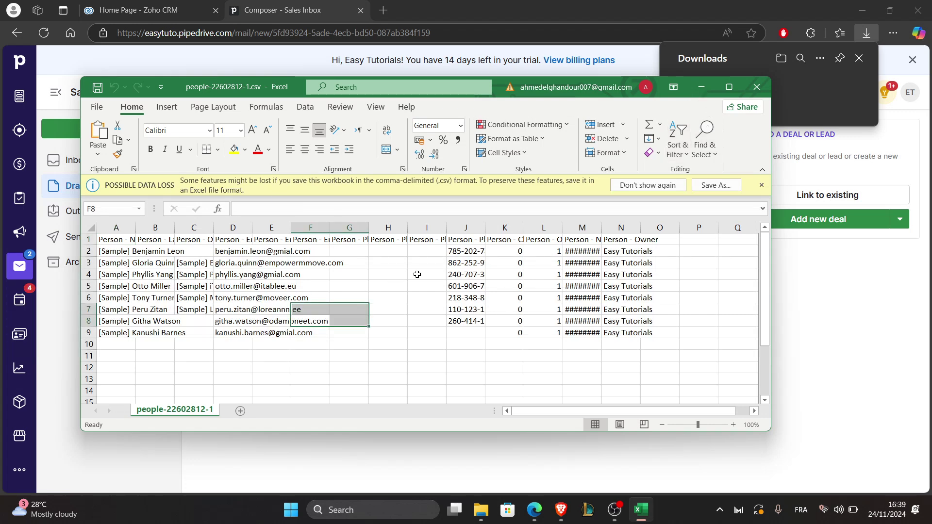
pyautogui.click(701, 87)
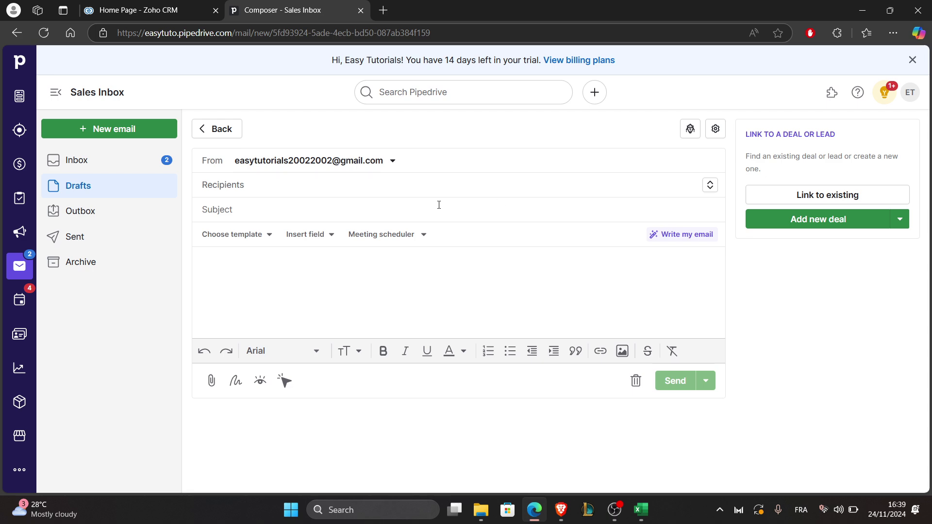
# Search 'pipedrive crm' in a new tab and open Pipedrive's French homepage, then return to the composer.
pyautogui.click(385, 9)
pyautogui.write('pi')
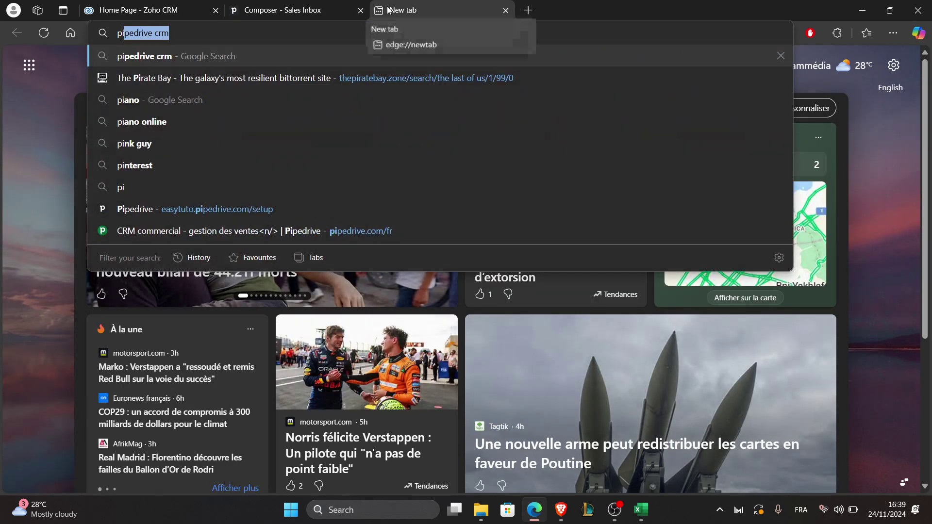
pyautogui.write('d')
pyautogui.press('BackSpace')
pyautogui.write('p')
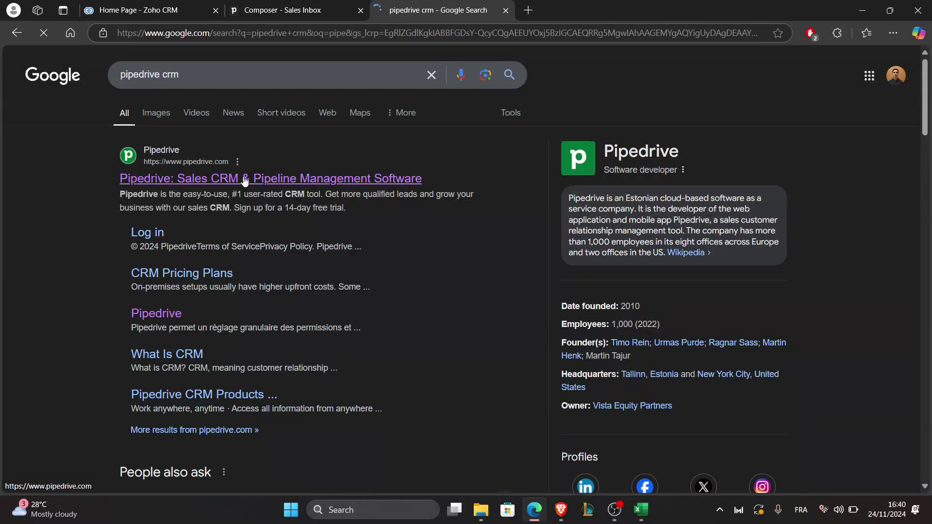
pyautogui.click(245, 179)
pyautogui.click(266, 14)
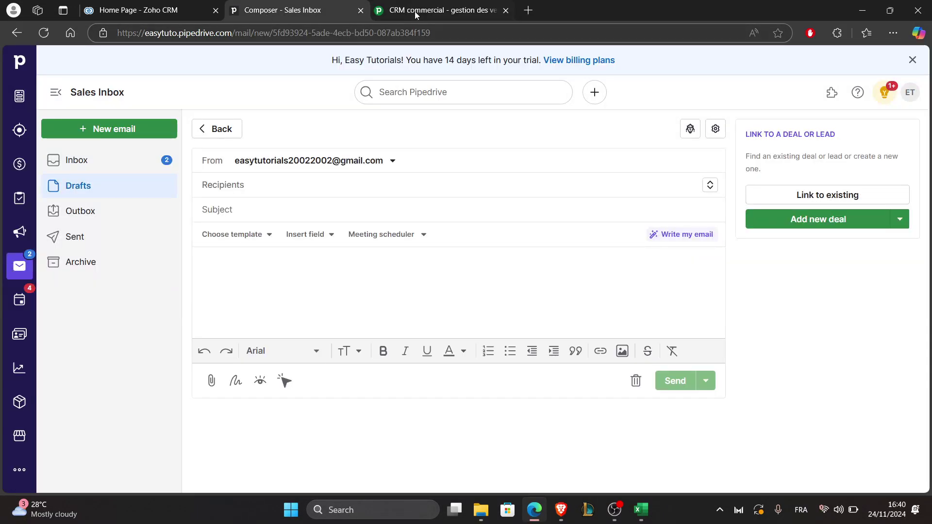
pyautogui.click(469, 16)
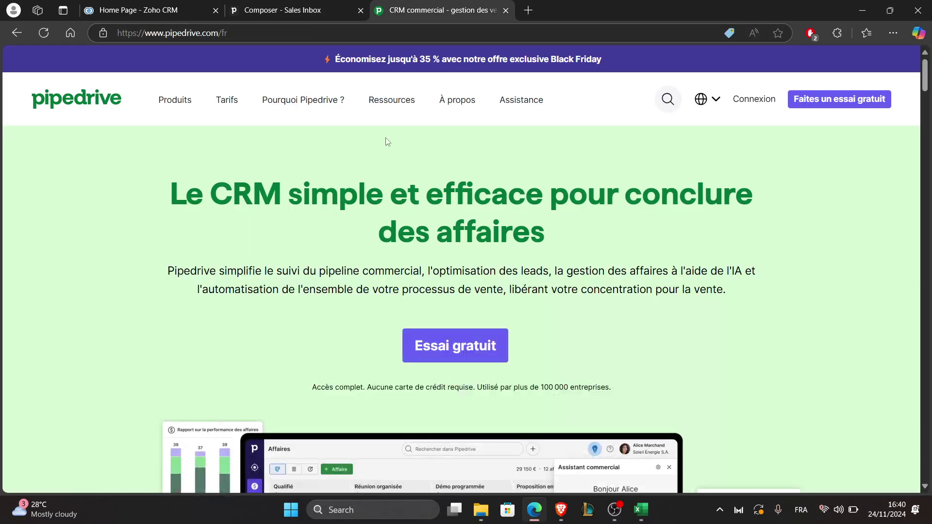
pyautogui.click(305, 15)
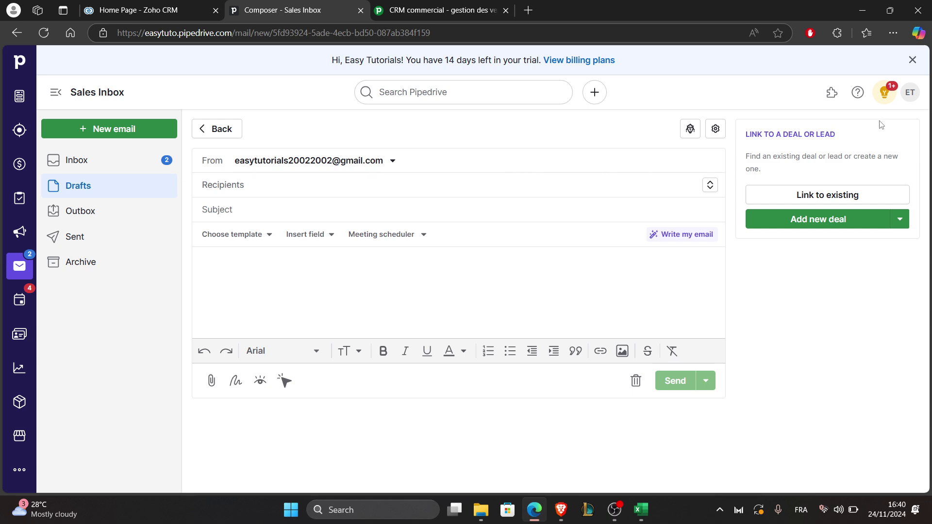
# Go from the account menu through Tools and apps to the Import data page.
pyautogui.click(909, 93)
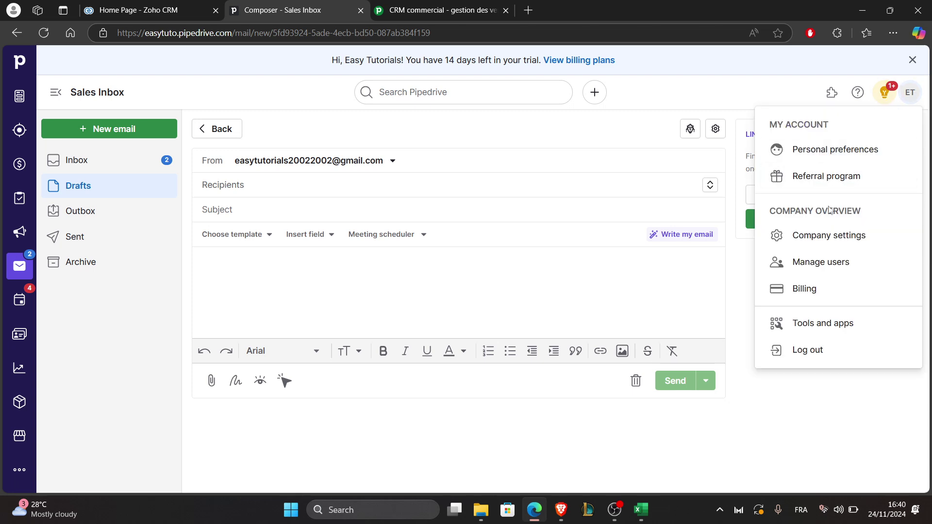
pyautogui.click(815, 326)
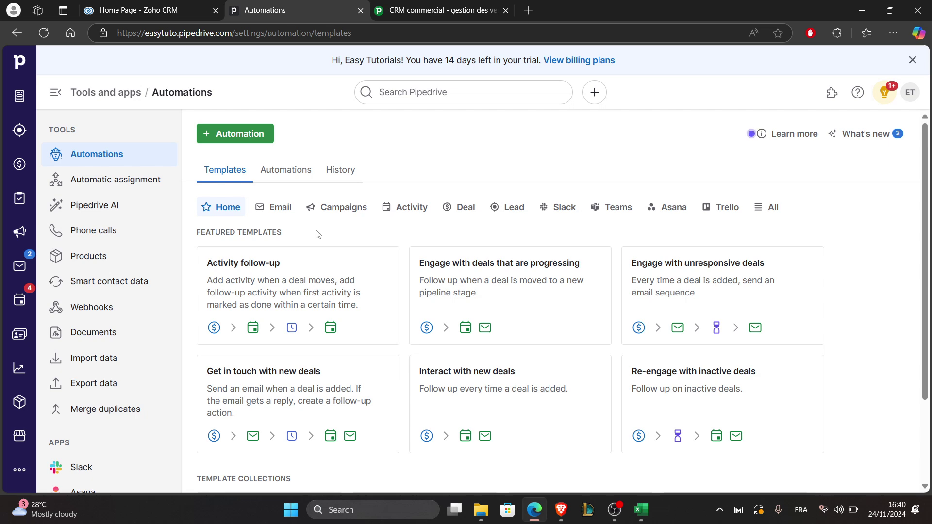
pyautogui.scroll(-2, 424, 265)
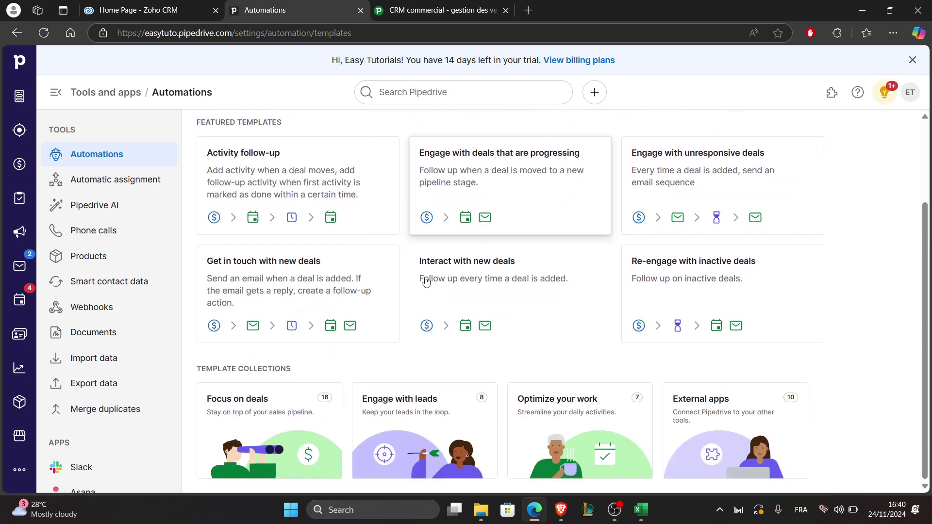
pyautogui.scroll(2, 433, 284)
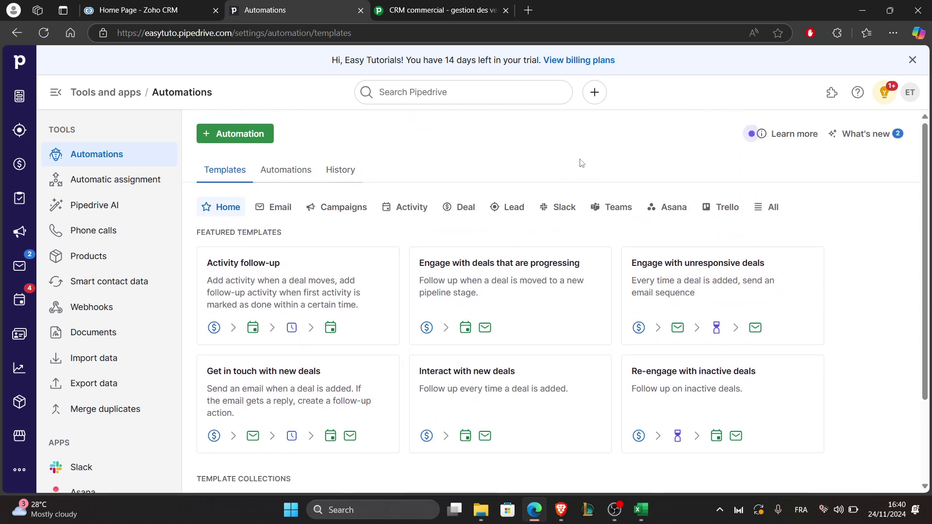
pyautogui.scroll(-2, 138, 248)
pyautogui.scroll(-1, 133, 258)
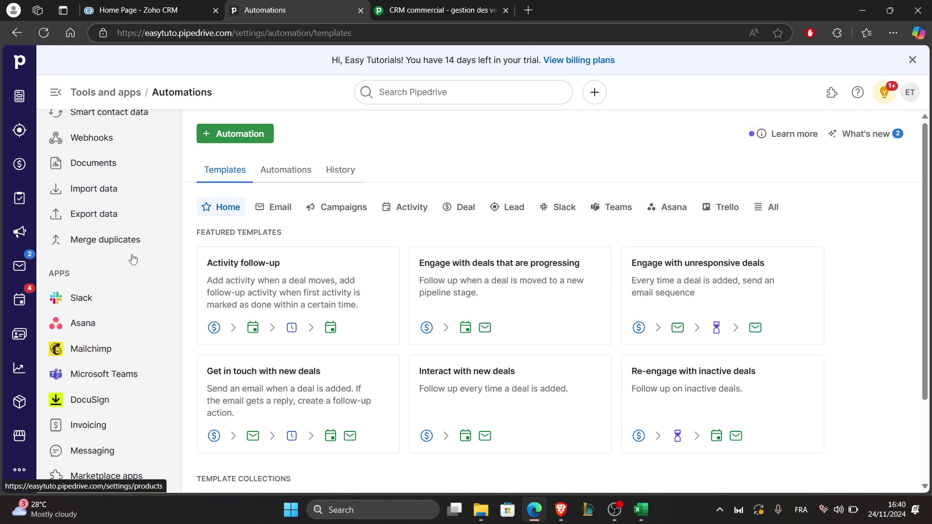
pyautogui.scroll(1, 127, 252)
pyautogui.click(117, 247)
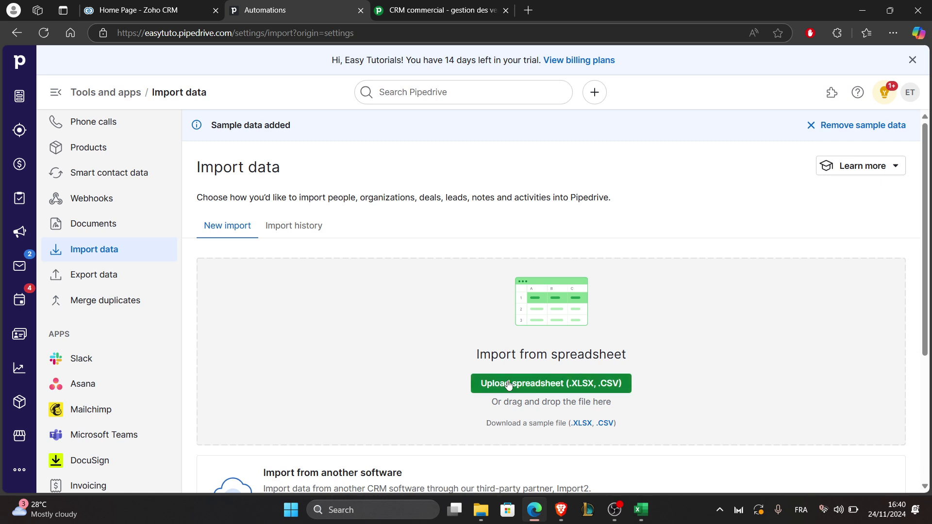
# Drag people-22602812-1.csv from Edge's Downloads list onto the Import from spreadsheet drop zone.
pyautogui.click(888, 33)
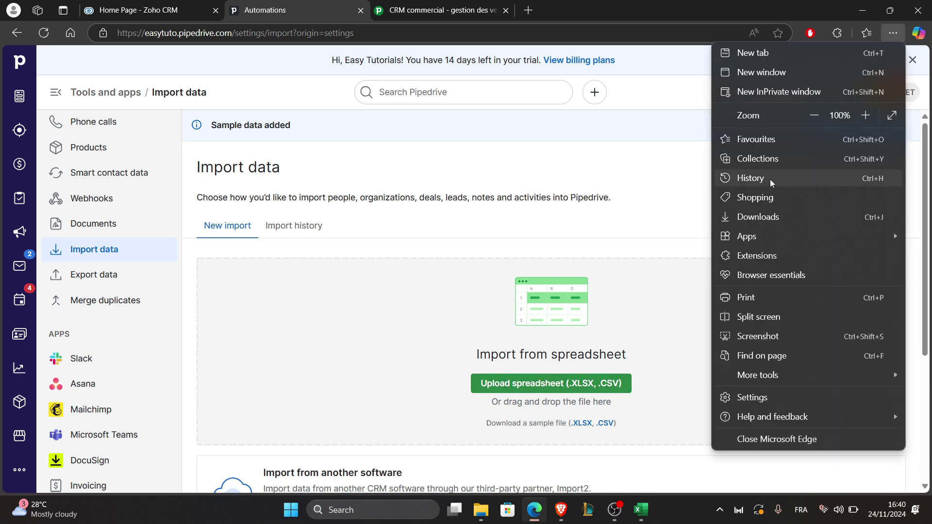
pyautogui.click(762, 216)
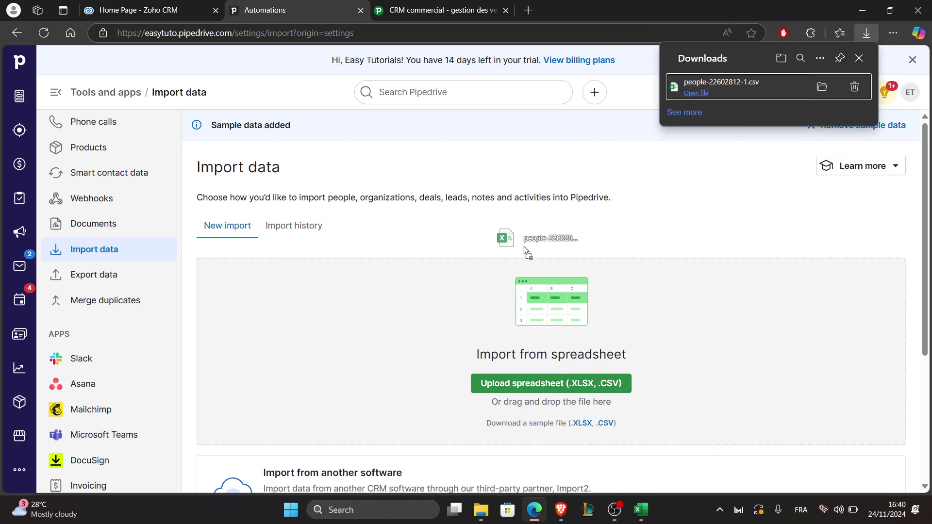
pyautogui.moveTo(748, 95); pyautogui.dragTo(541, 306)
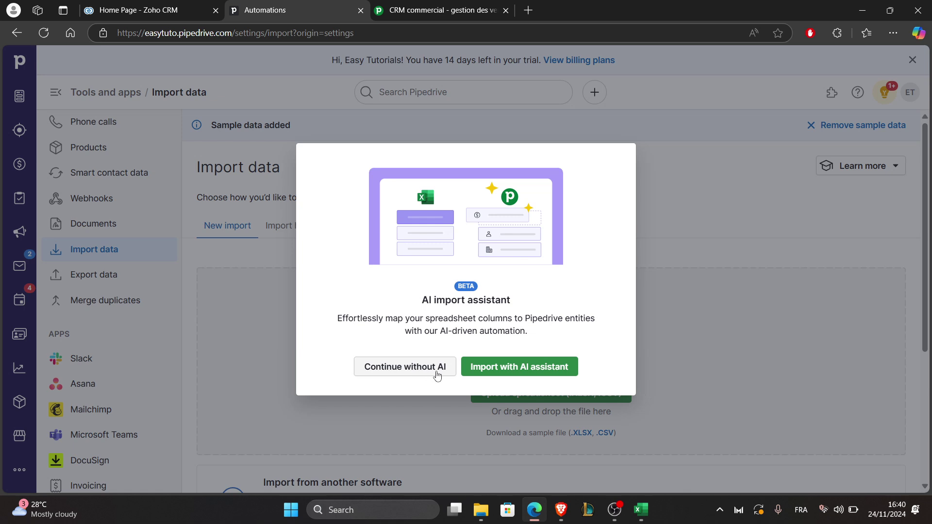
# Choose Import with AI assistant, then accept and confirm the AI Beta Terms of Service.
pyautogui.click(518, 367)
pyautogui.click(396, 284)
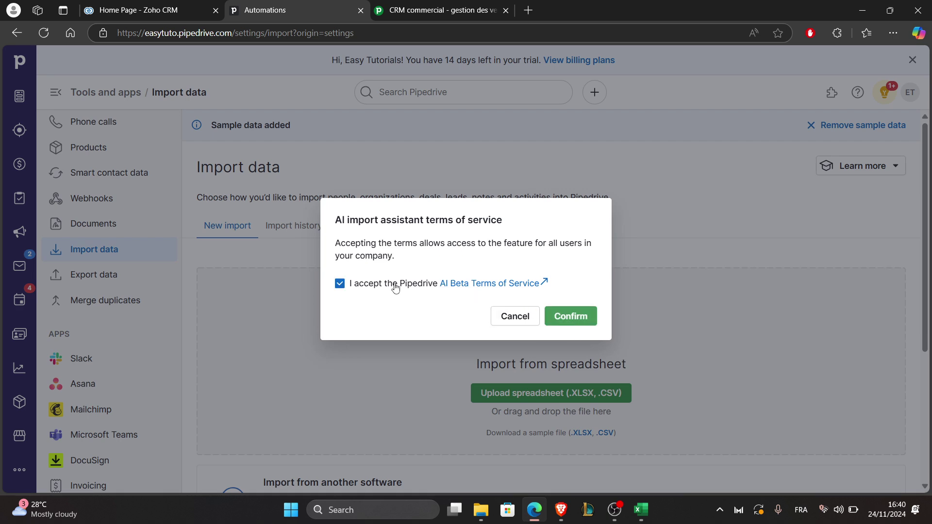
pyautogui.click(587, 319)
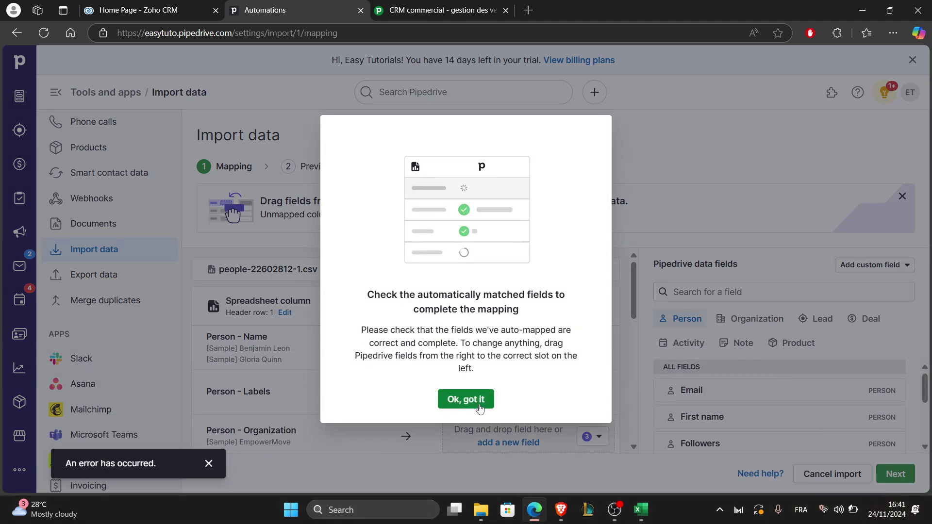
# Dismiss the mapping tips, try Next twice, and close the resulting error notification.
pyautogui.click(475, 399)
pyautogui.scroll(-2, 542, 407)
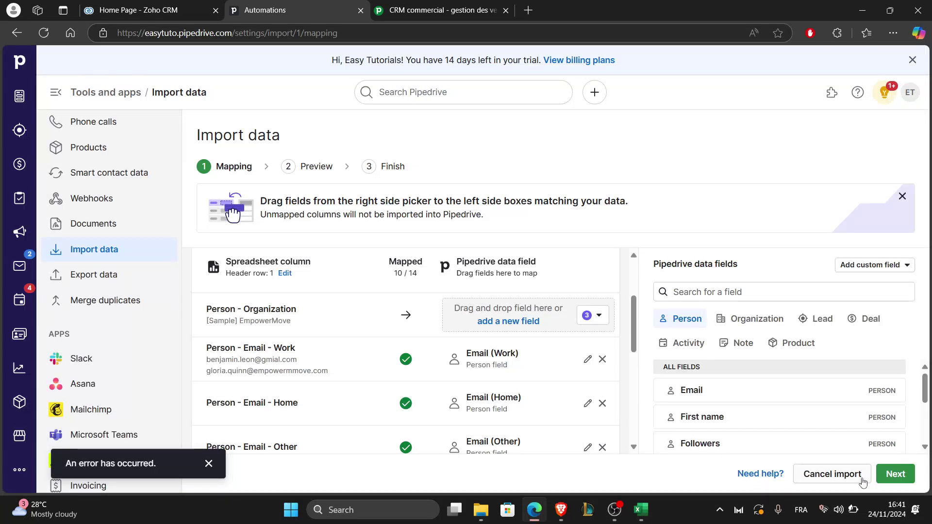
pyautogui.click(894, 473)
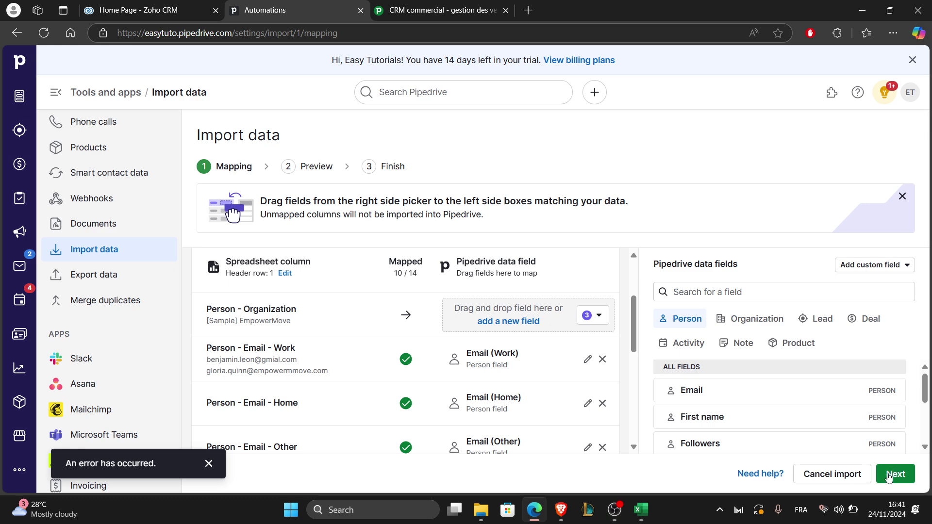
pyautogui.click(889, 476)
pyautogui.scroll(-3, 702, 423)
pyautogui.scroll(-3, 562, 413)
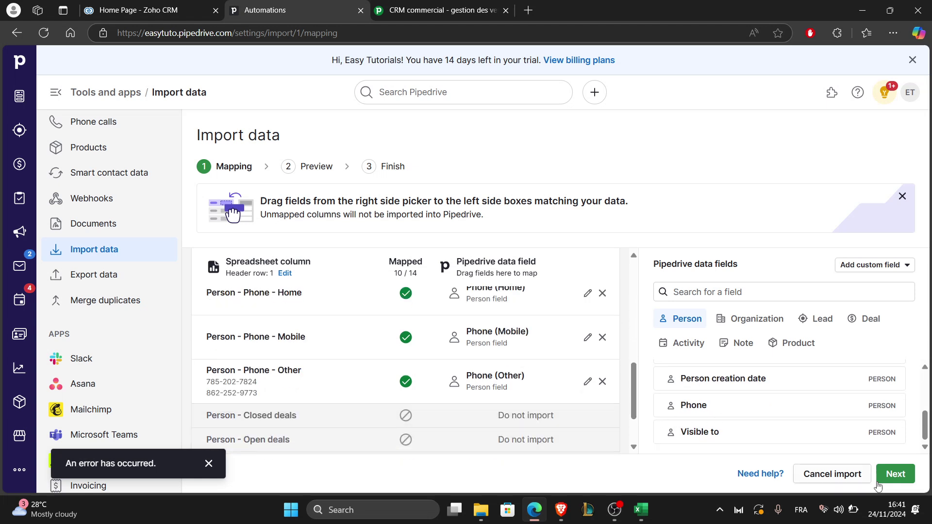
pyautogui.scroll(-1, 527, 380)
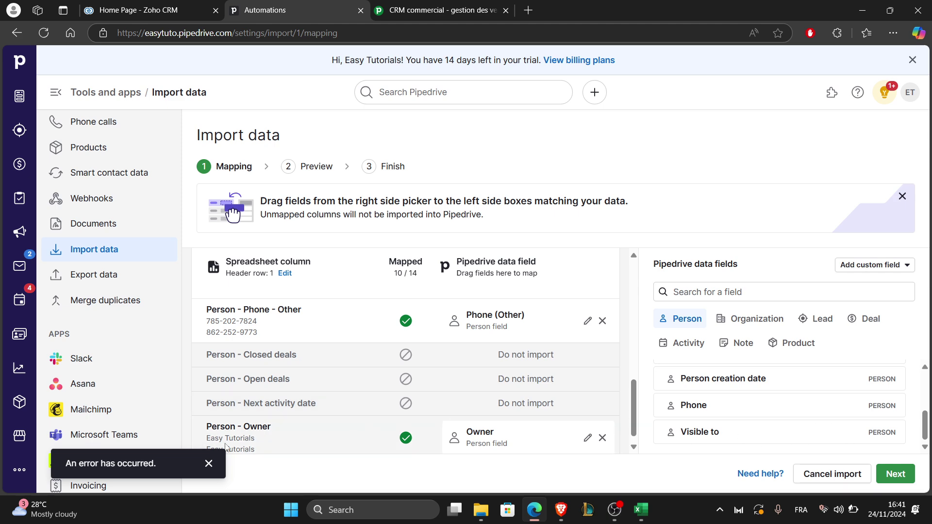
pyautogui.click(208, 463)
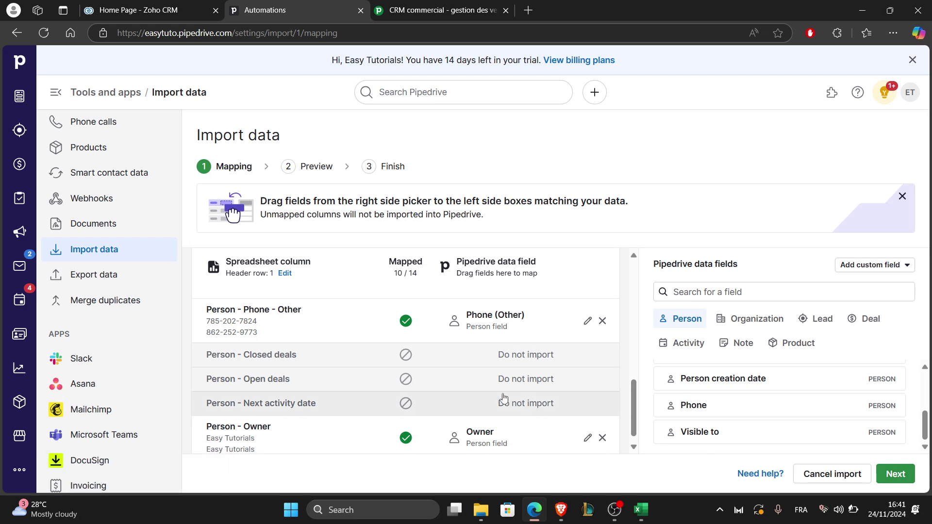
pyautogui.scroll(-1, 503, 399)
pyautogui.scroll(2, 359, 392)
pyautogui.scroll(1, 358, 392)
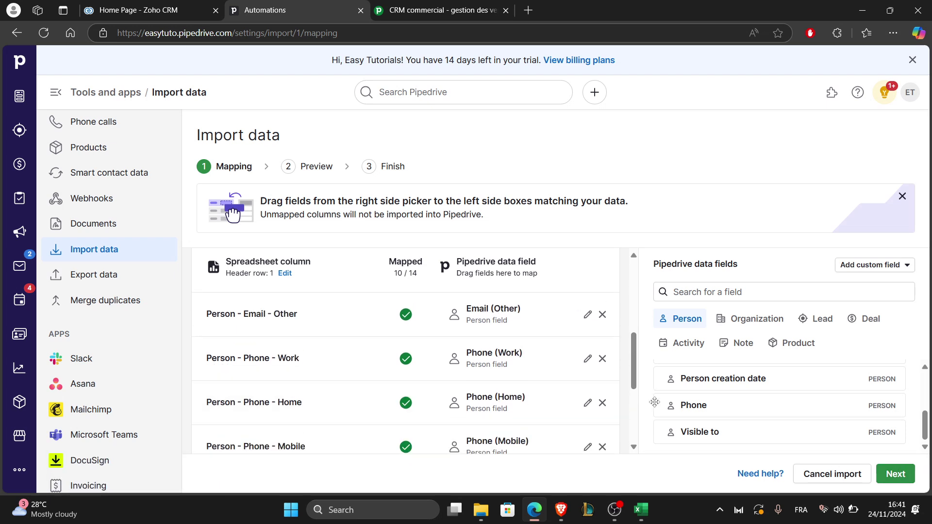
pyautogui.scroll(-3, 531, 402)
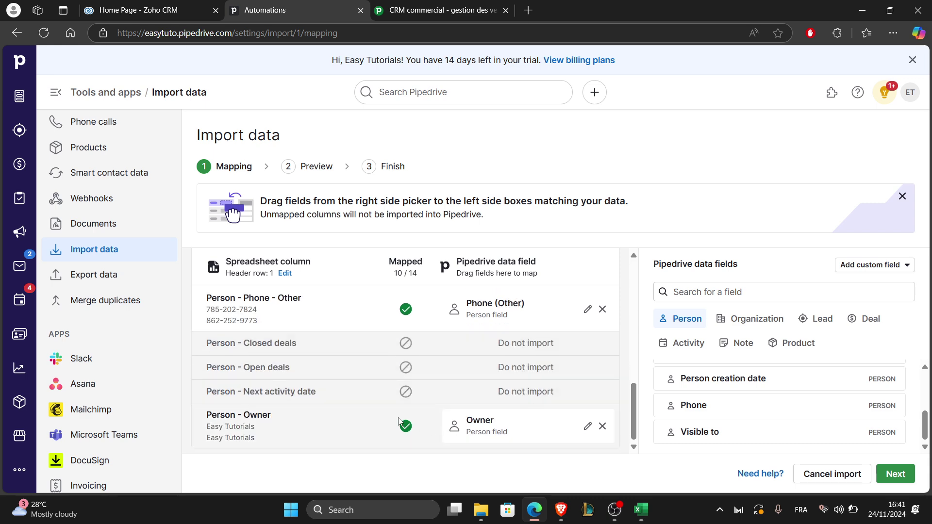